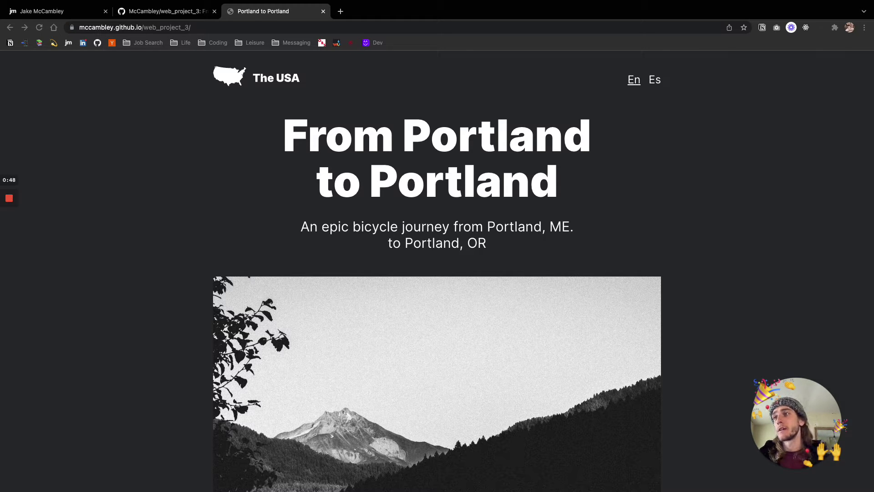
Scroll down through the intro, photo grid and state sections to the Historic Route 66 banner
click(714, 260)
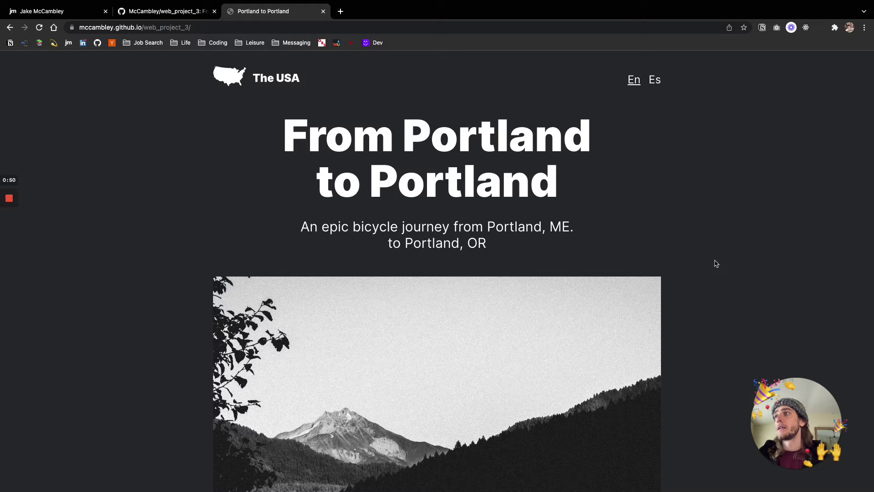
scroll(716, 264, down, 1)
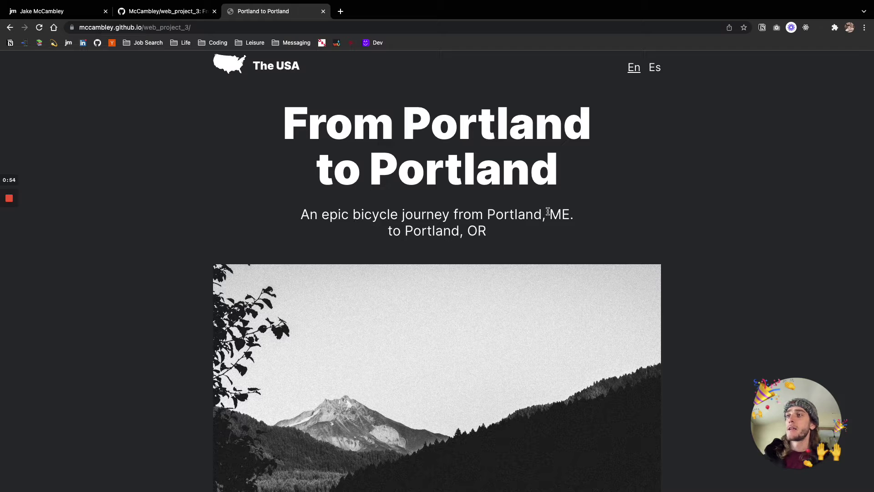
scroll(644, 219, down, 1)
scroll(644, 219, down, 10)
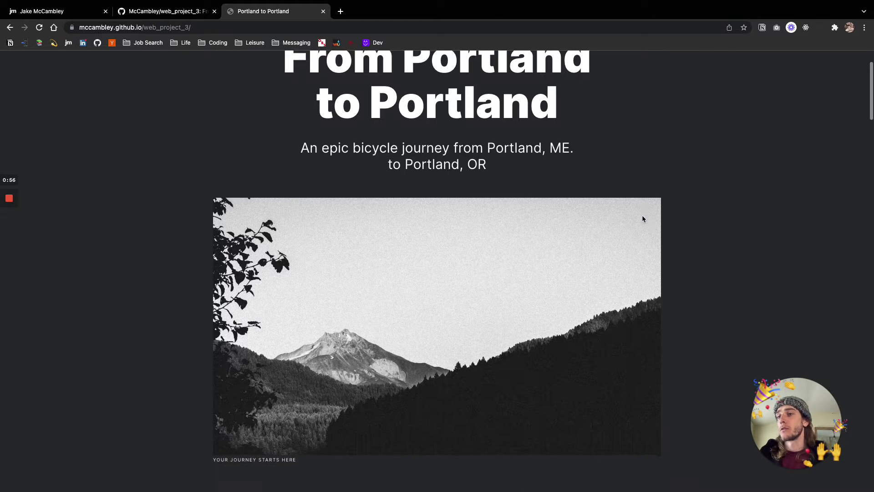
scroll(719, 246, down, 8)
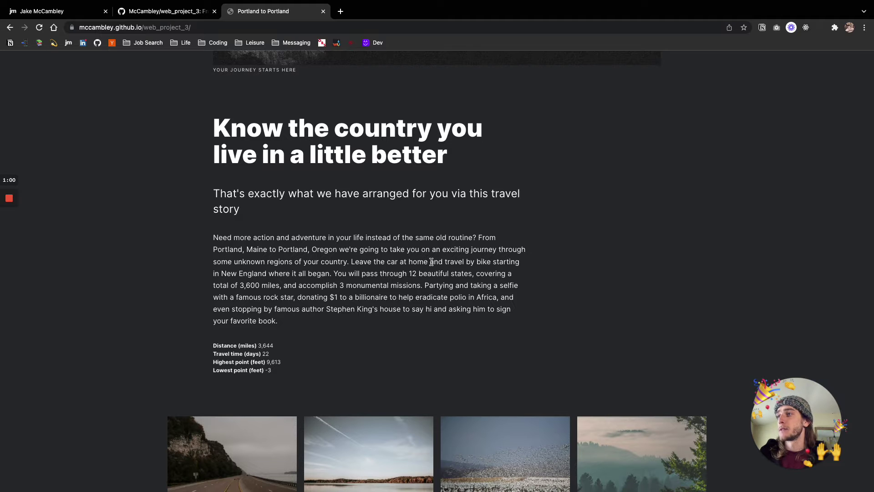
scroll(627, 254, down, 6)
scroll(712, 272, down, 6)
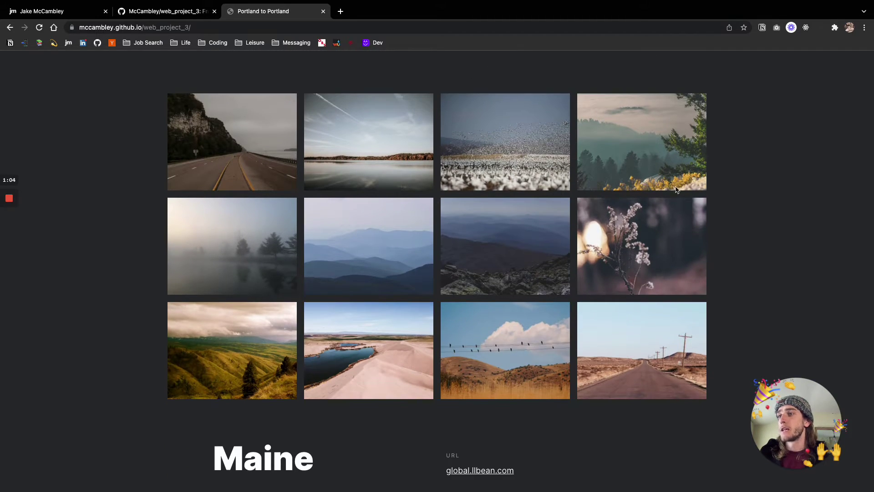
scroll(726, 208, down, 5)
scroll(726, 208, down, 7)
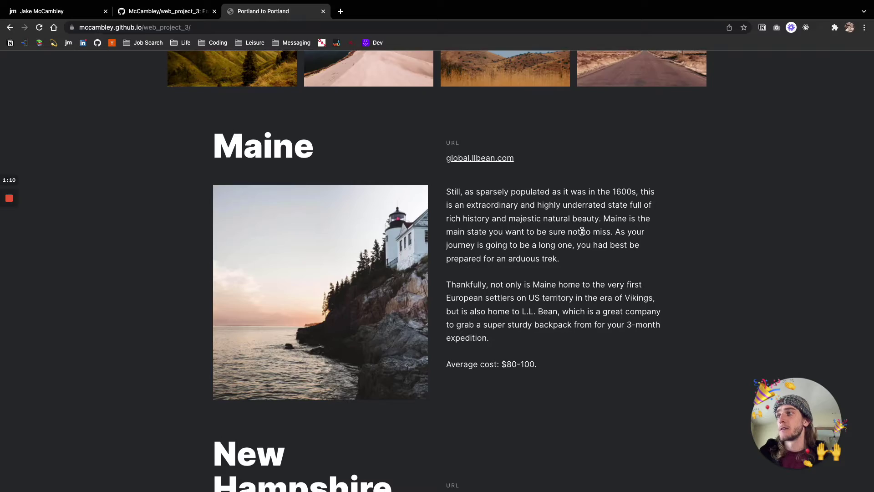
scroll(581, 232, down, 8)
scroll(583, 234, down, 18)
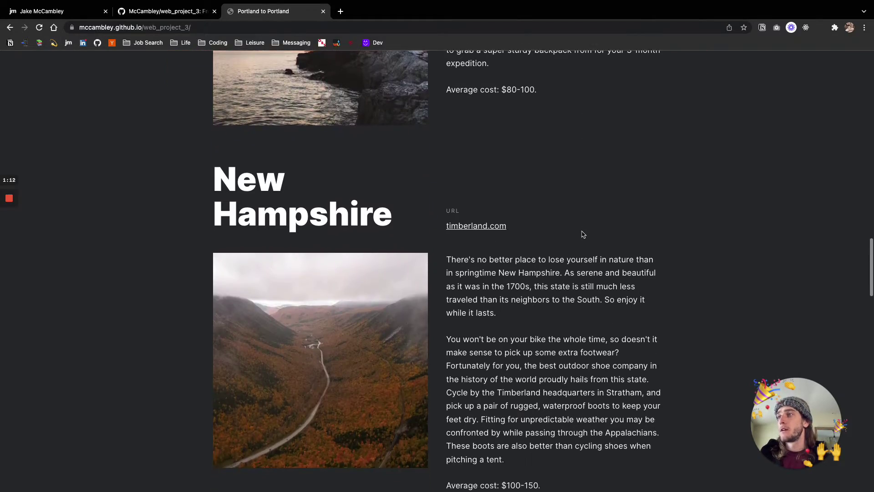
scroll(583, 232, down, 20)
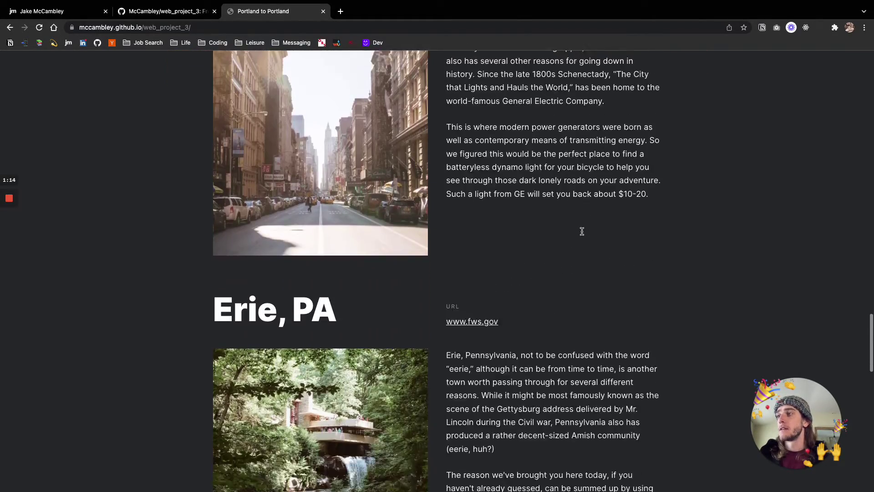
scroll(582, 234, down, 11)
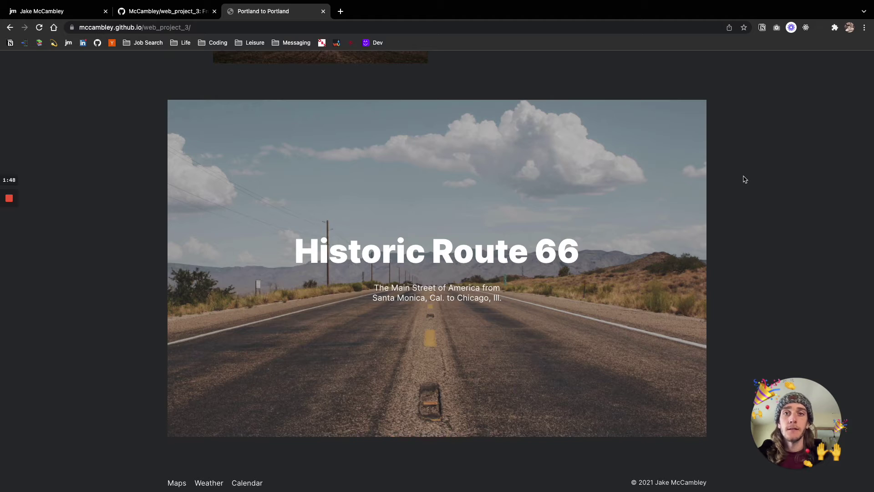
scroll(734, 183, up, 4)
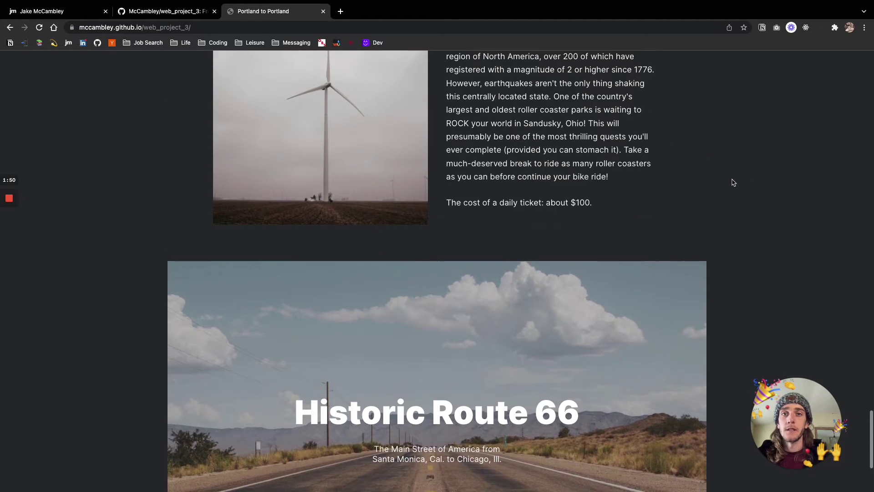
Scroll back up to New Hampshire, down to the New York section, and open the page margin's context menu
scroll(734, 183, up, 10)
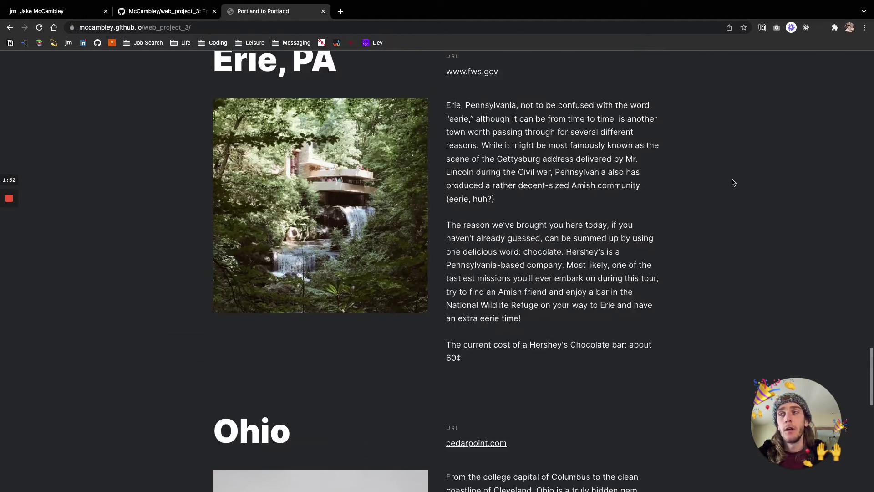
scroll(734, 183, up, 12)
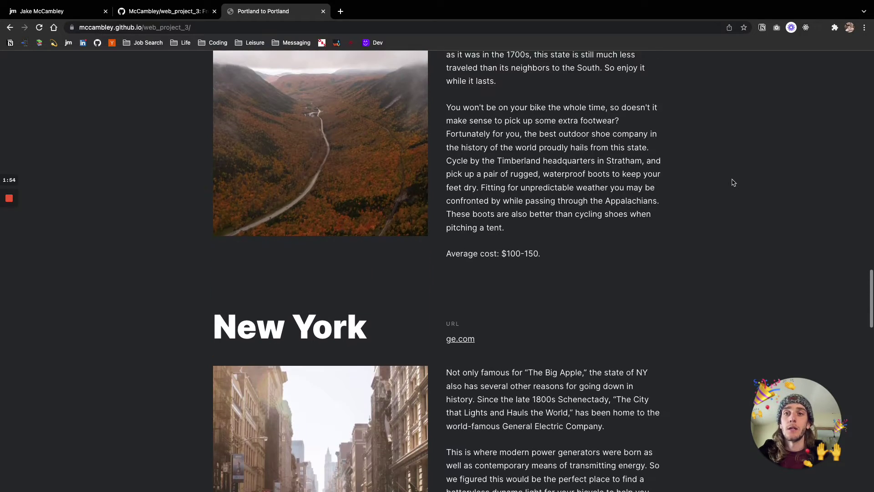
scroll(734, 183, up, 7)
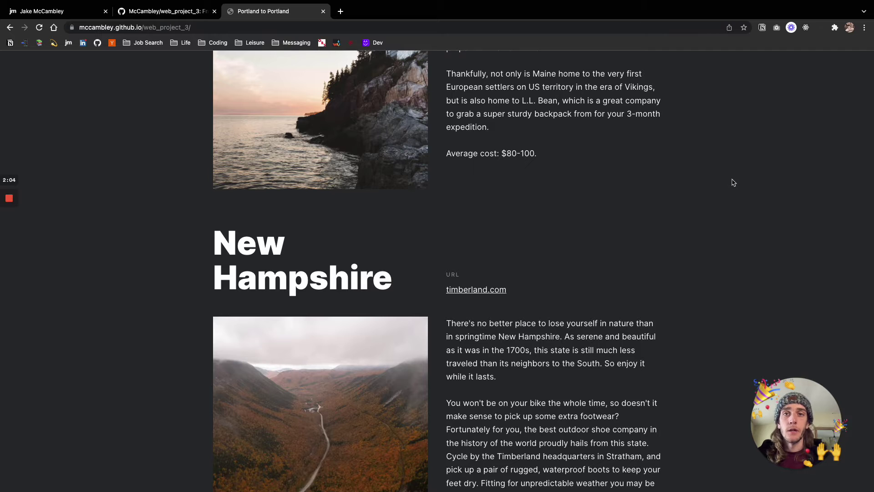
scroll(734, 183, down, 3)
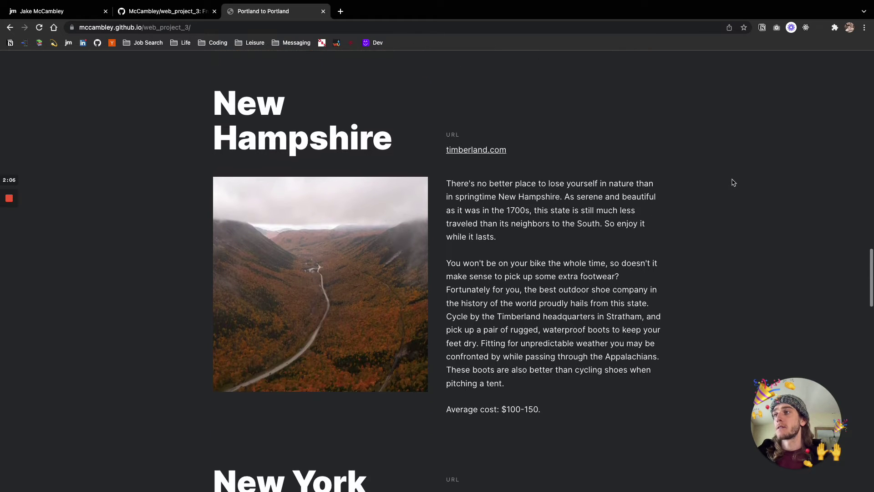
scroll(735, 183, down, 3)
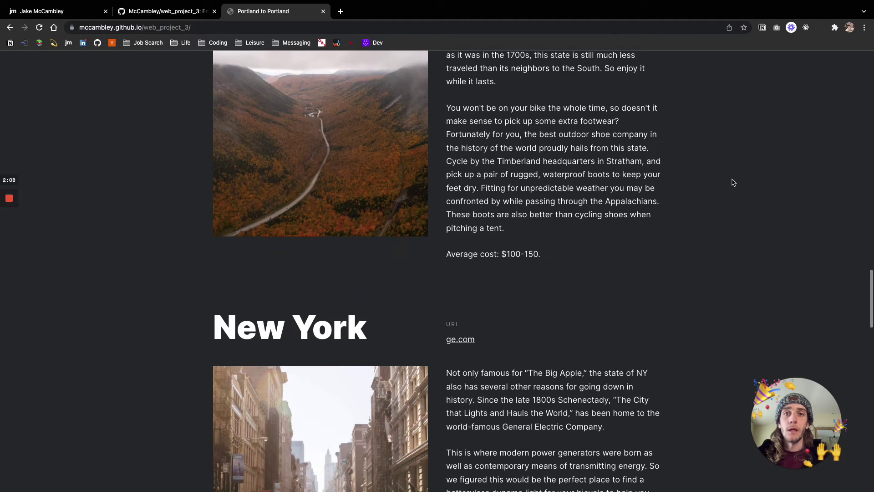
scroll(733, 181, down, 2)
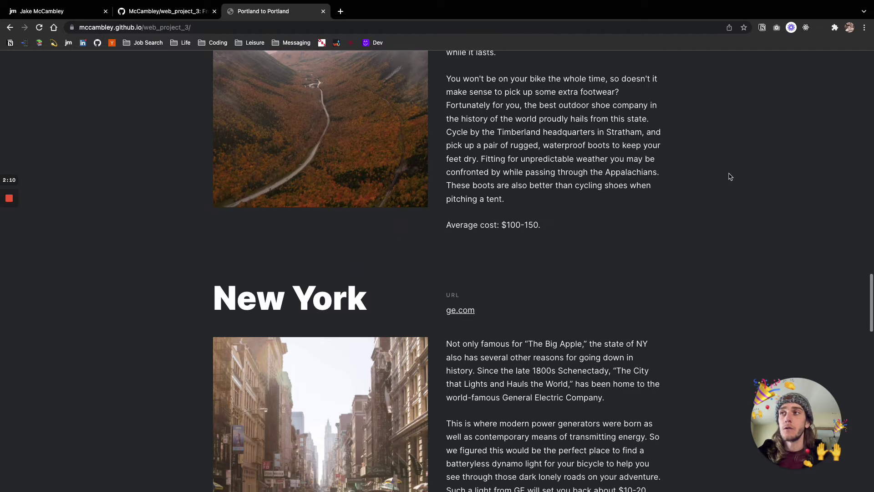
scroll(730, 177, down, 3)
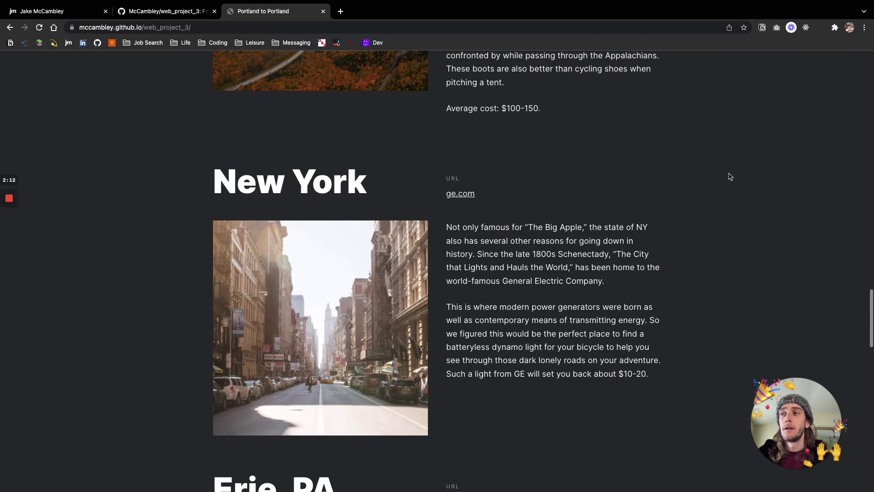
scroll(730, 177, down, 1)
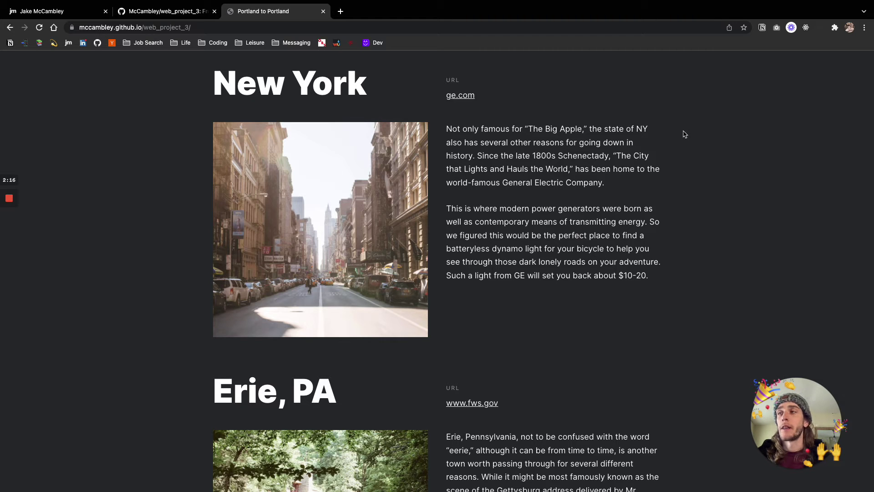
right_click(705, 124)
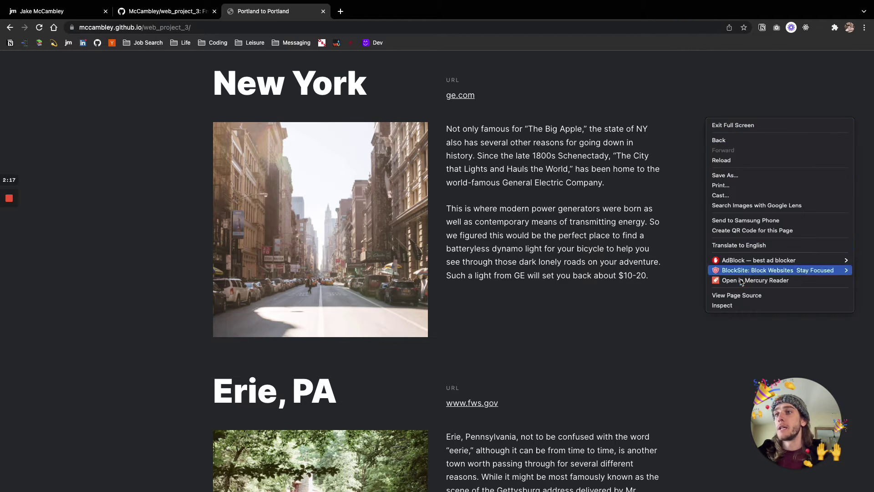
Open DevTools with iPad emulation (768×1024) and scroll to the New York and Erie, PA entries
click(738, 307)
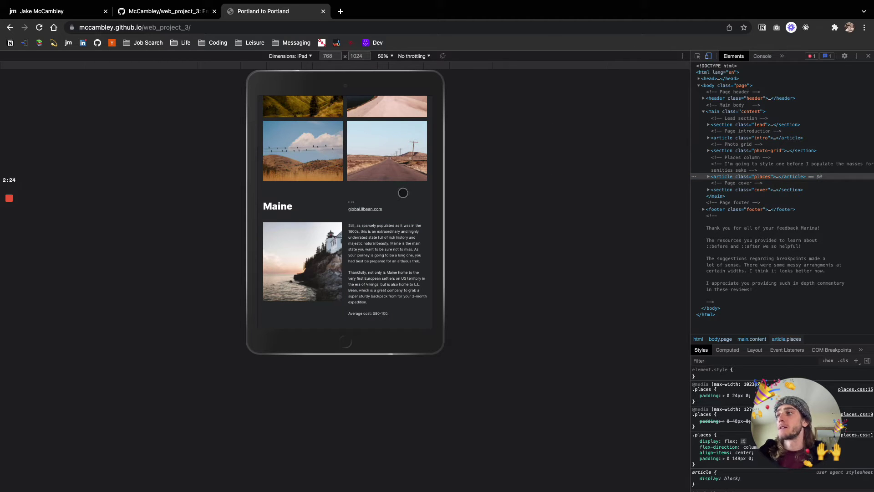
scroll(403, 194, up, 15)
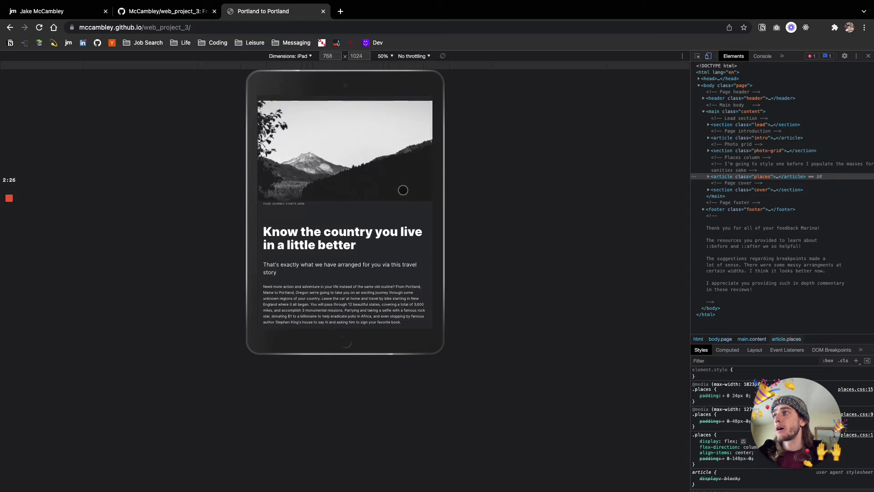
scroll(403, 190, down, 5)
scroll(403, 190, down, 1)
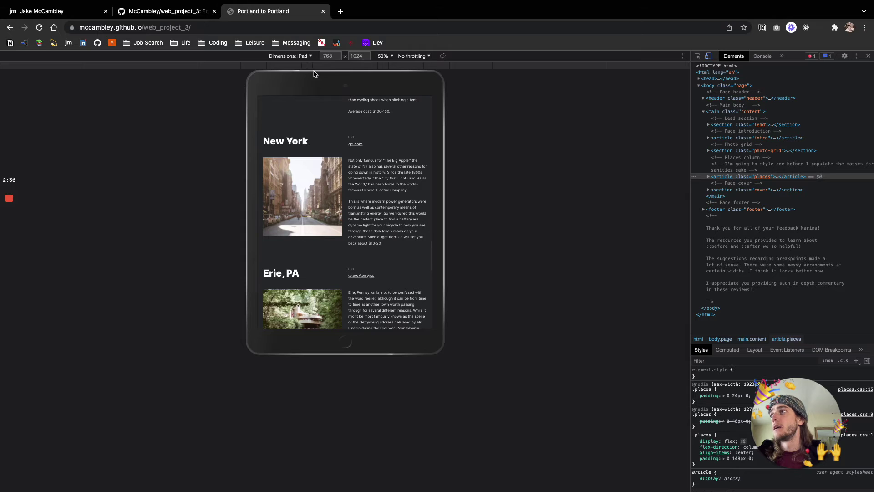
Switch the emulated device to iPhone 5/SE and scroll through its single-column layout
click(300, 55)
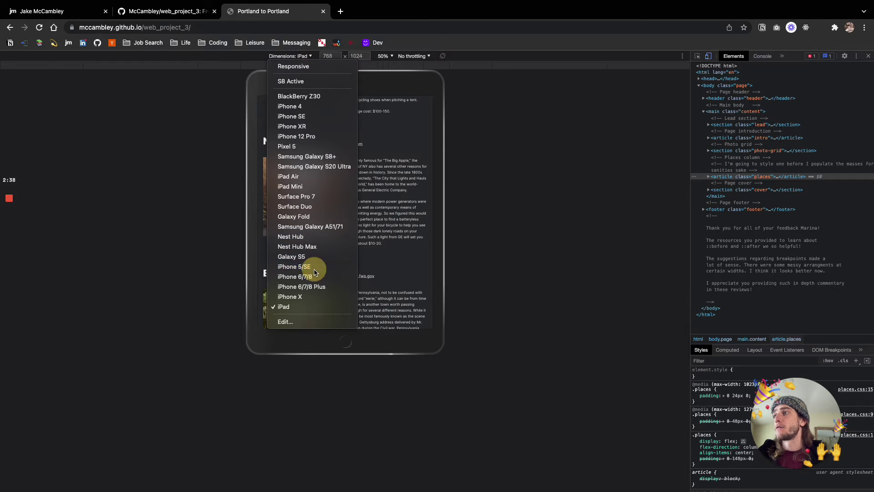
click(314, 269)
scroll(366, 269, down, 8)
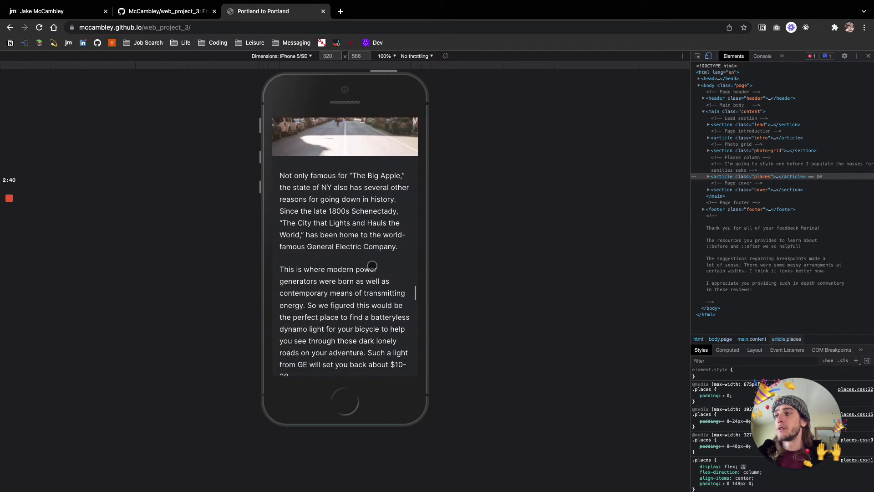
scroll(372, 265, down, 15)
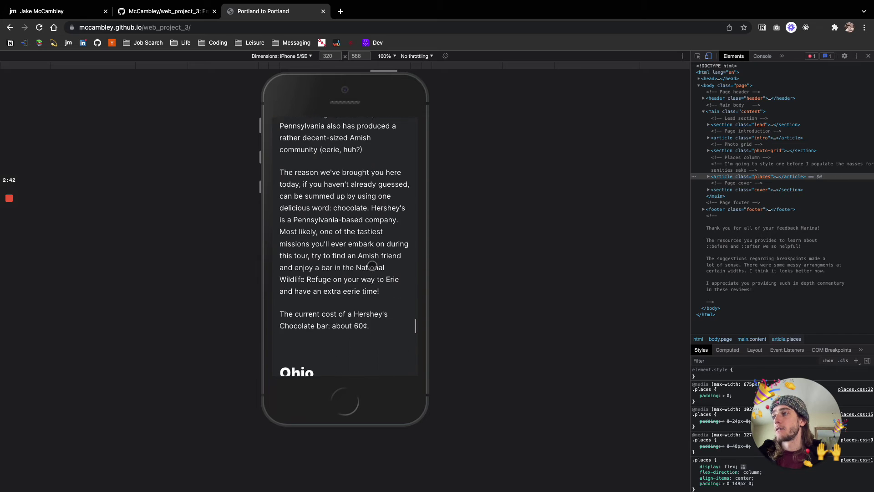
scroll(372, 265, down, 20)
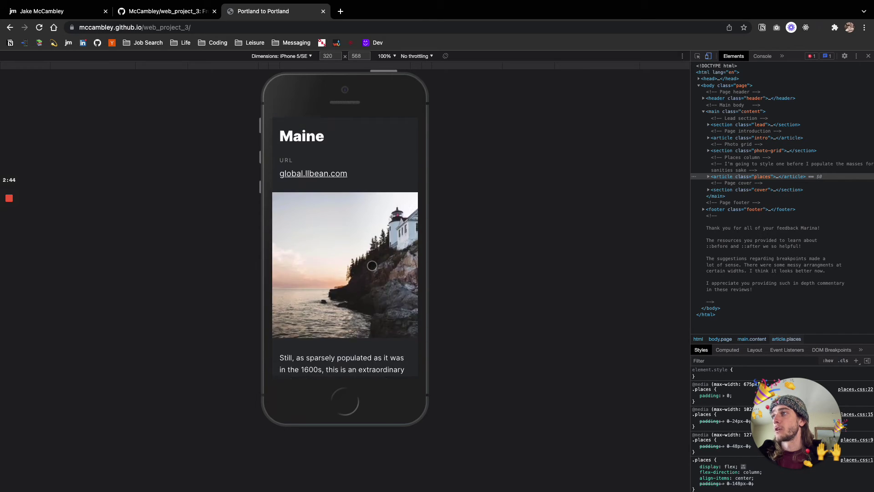
scroll(372, 266, down, 20)
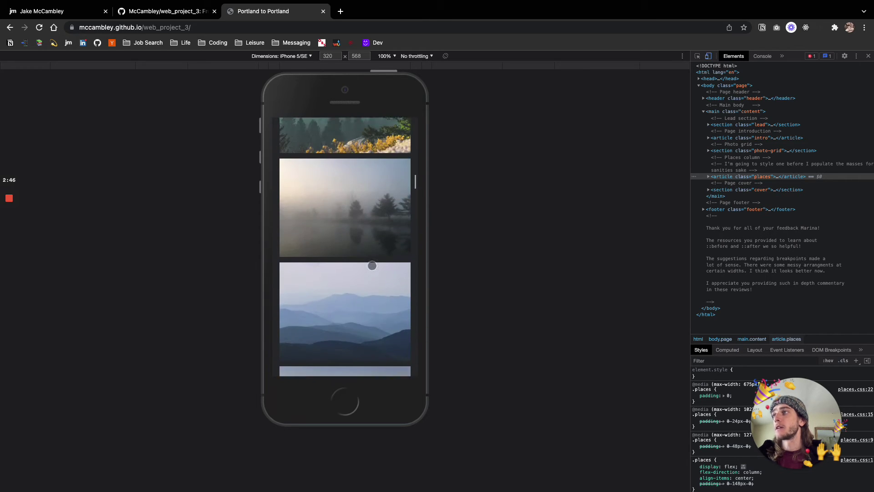
scroll(372, 266, up, 20)
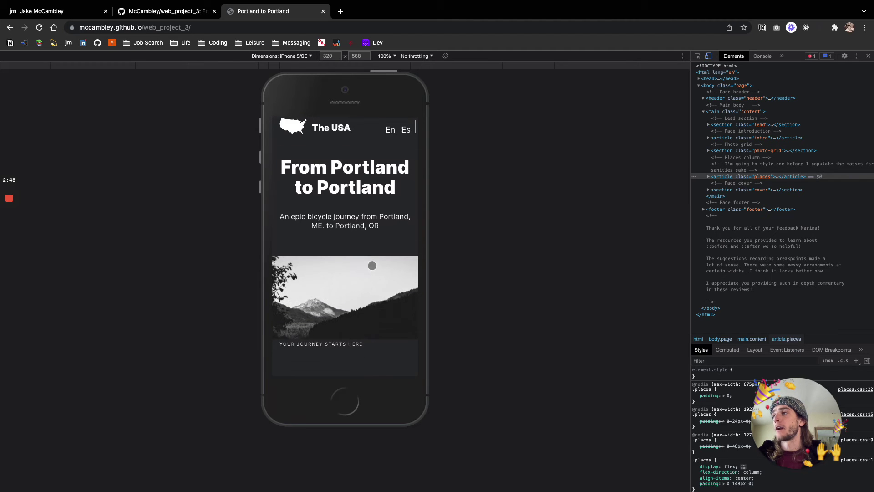
scroll(372, 265, up, 2)
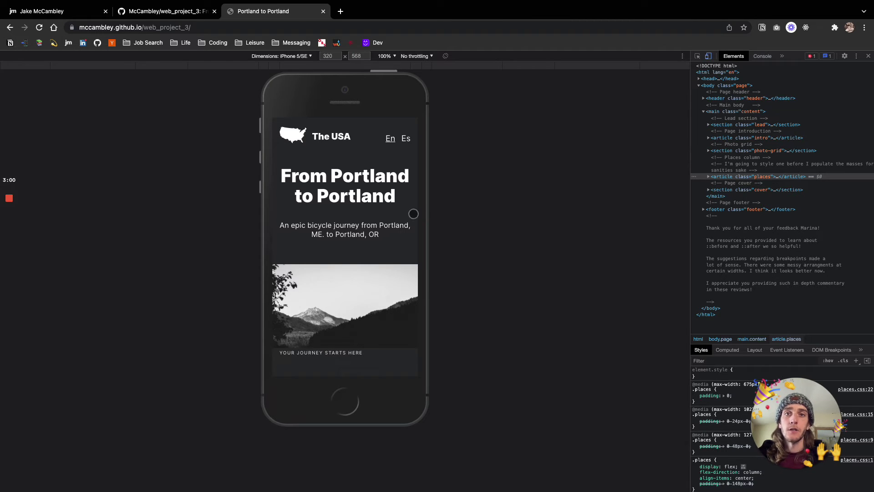
Scroll down to the Route 66 banner and turn off device emulation for full-width view
scroll(363, 208, down, 1)
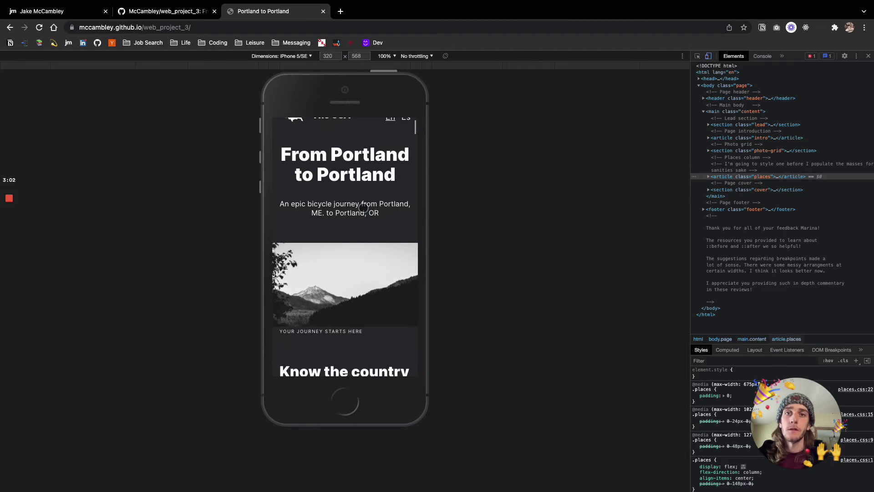
scroll(363, 207, down, 2)
scroll(363, 208, down, 15)
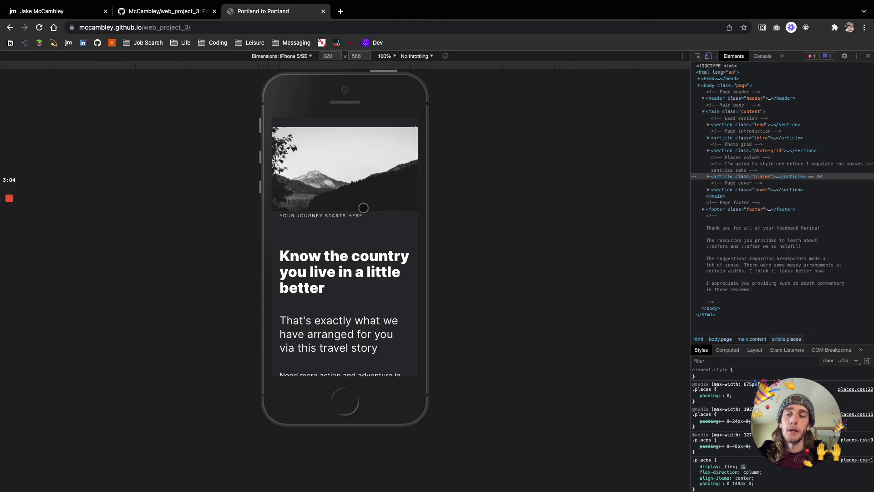
scroll(364, 208, down, 20)
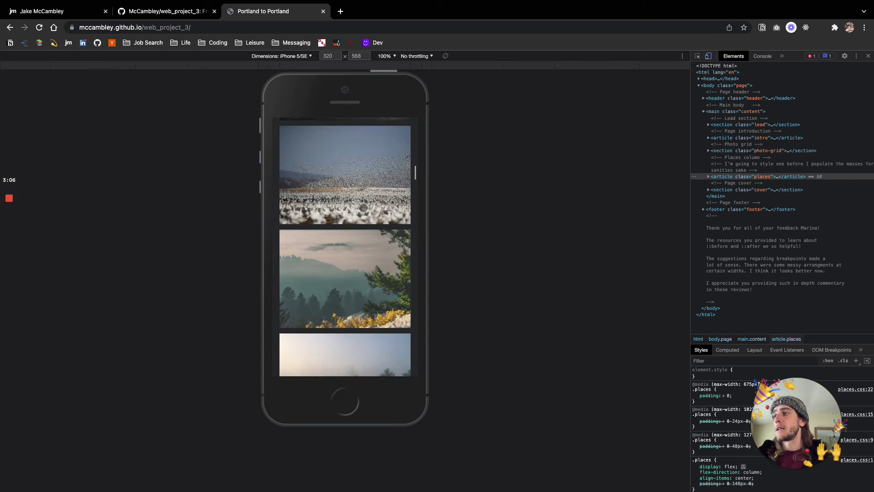
scroll(363, 207, down, 20)
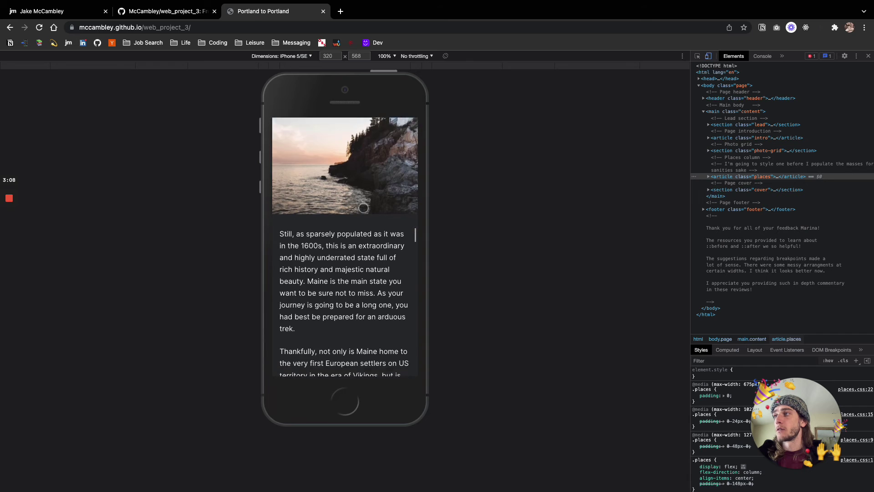
click(709, 56)
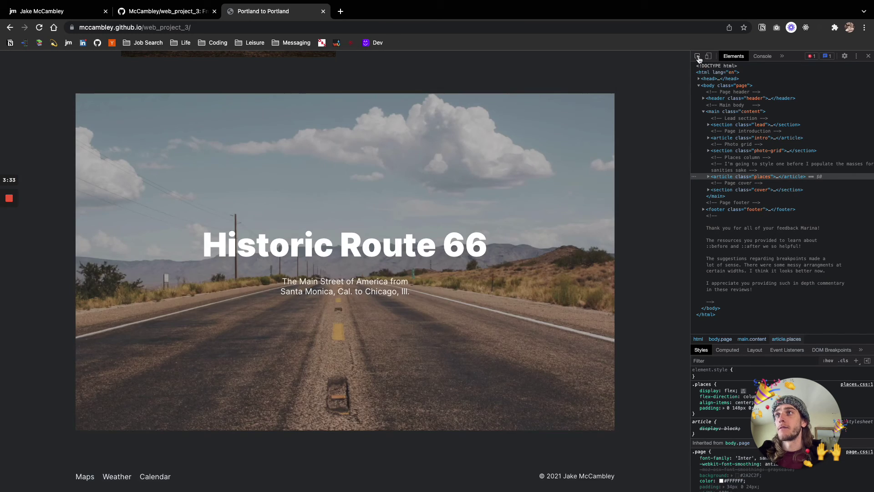
Pick the Route 66 cover with the inspector and select the a.cover__link ::after pseudo-element
click(699, 59)
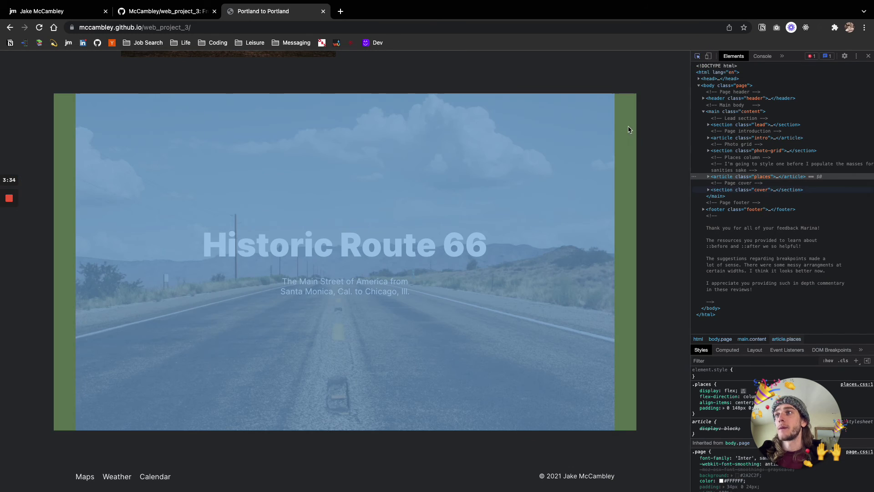
click(613, 135)
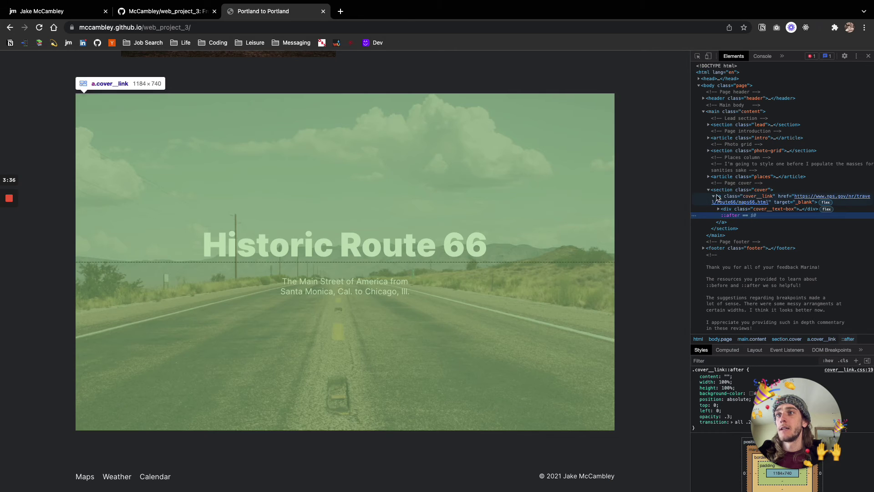
click(723, 199)
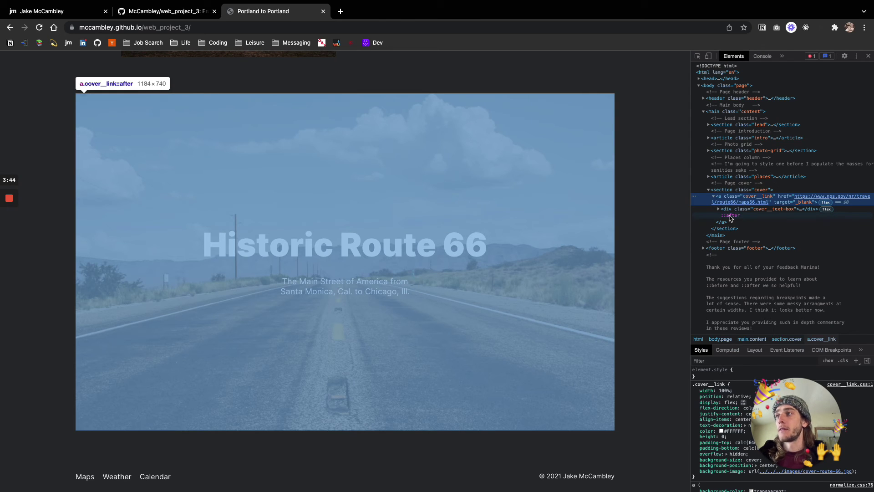
click(731, 218)
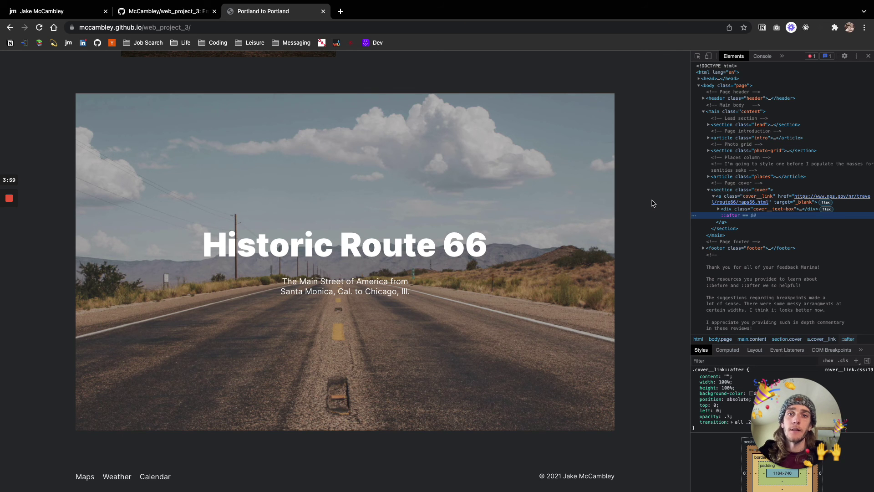
Scroll back up past the places column to the landscape photo grid and page header
scroll(652, 205, up, 10)
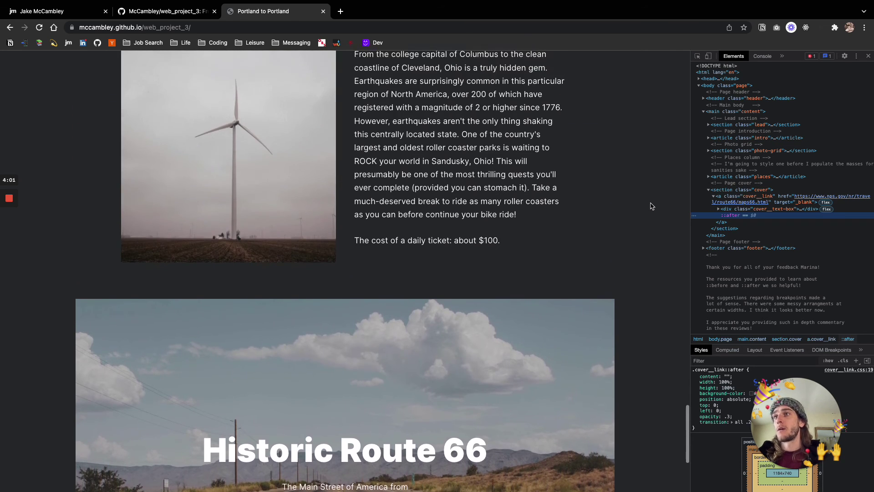
scroll(653, 206, up, 10)
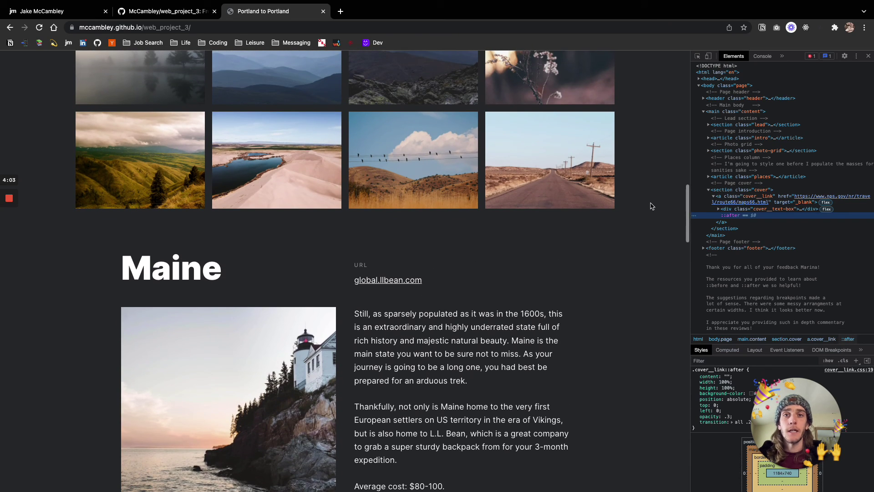
scroll(652, 205, up, 1)
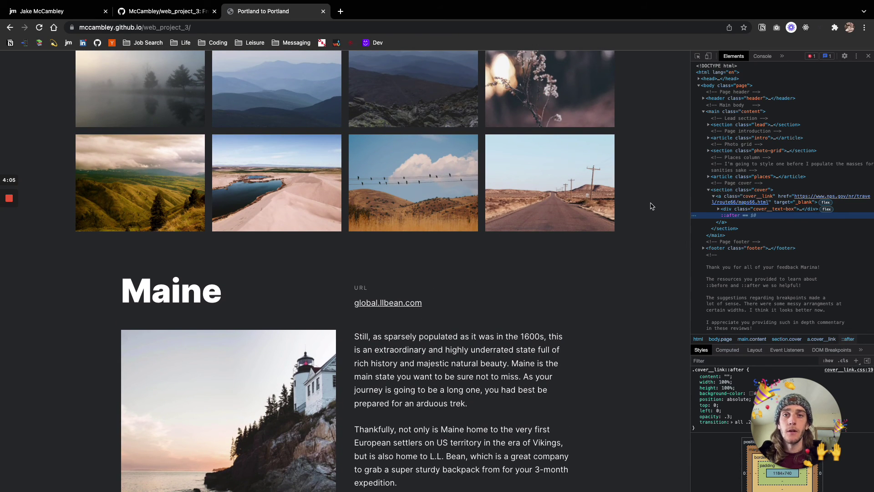
scroll(652, 206, up, 15)
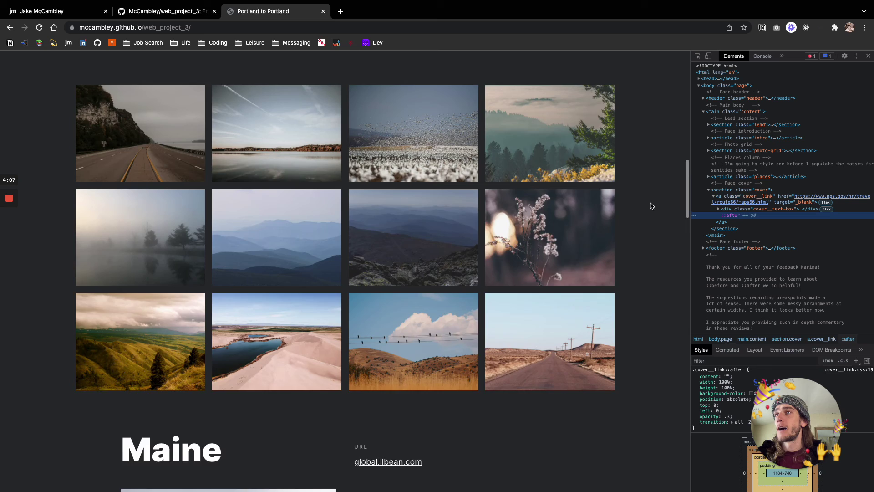